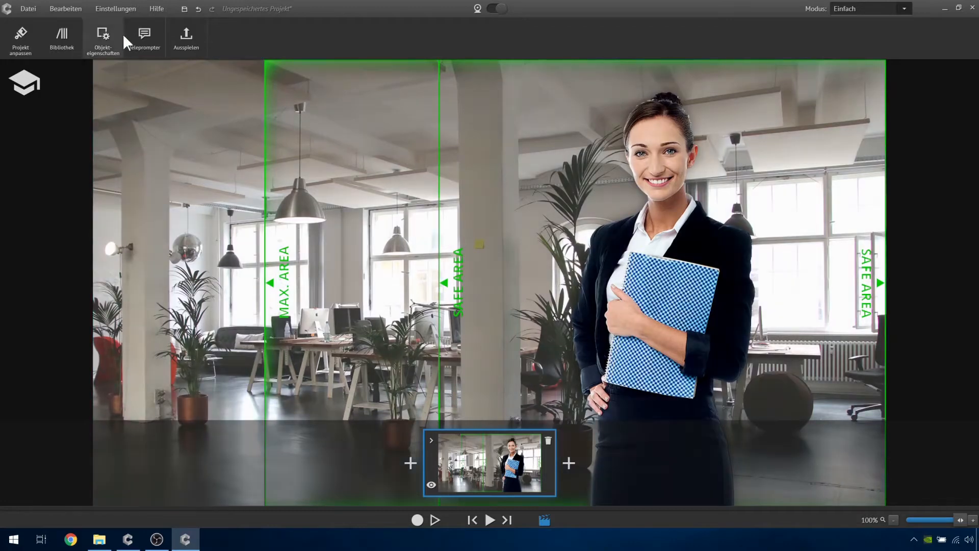
- Start the camera setup in the setup assistant and proceed past the space-clearing and connection instructions to the camera selection
click(129, 10)
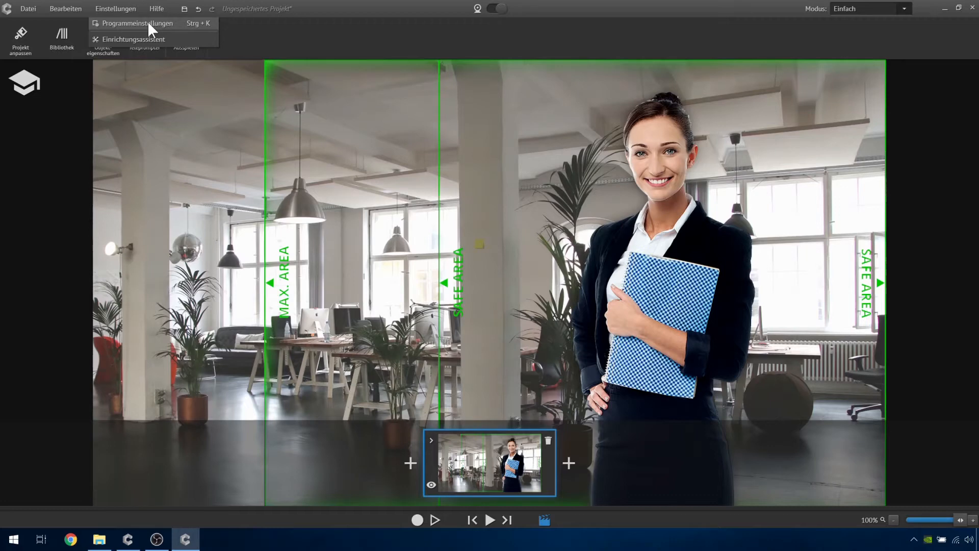
click(171, 37)
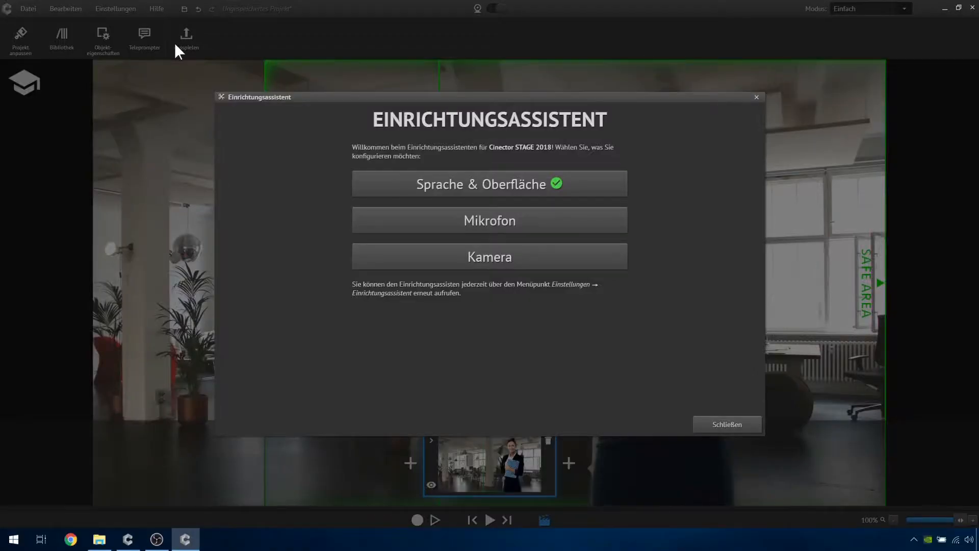
click(382, 255)
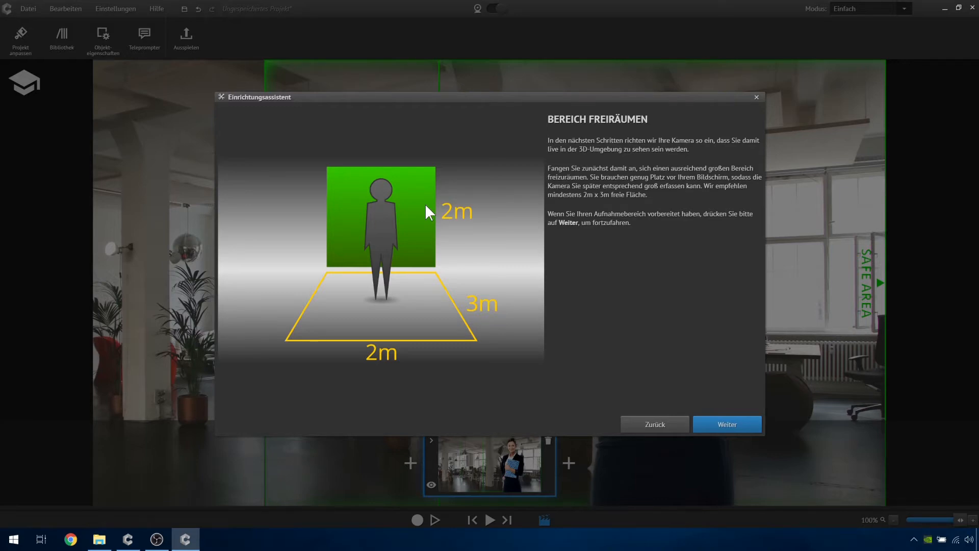
click(714, 427)
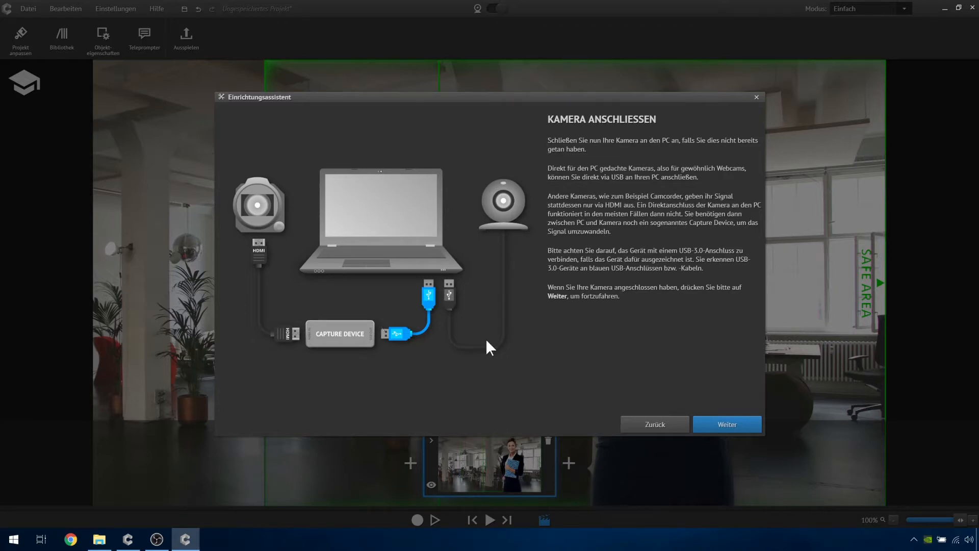
click(711, 423)
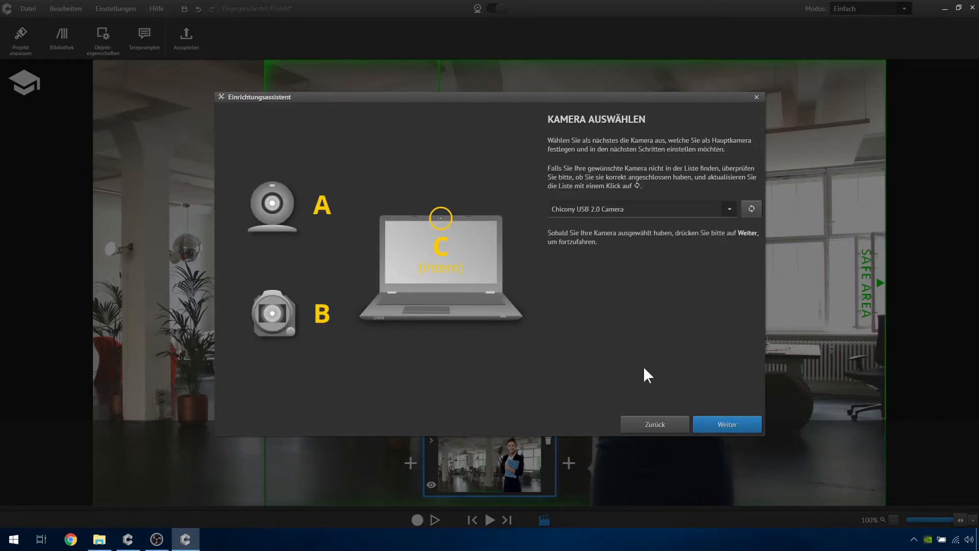
- Choose Logitech BRIO as the main camera and continue to the camera alignment
click(728, 209)
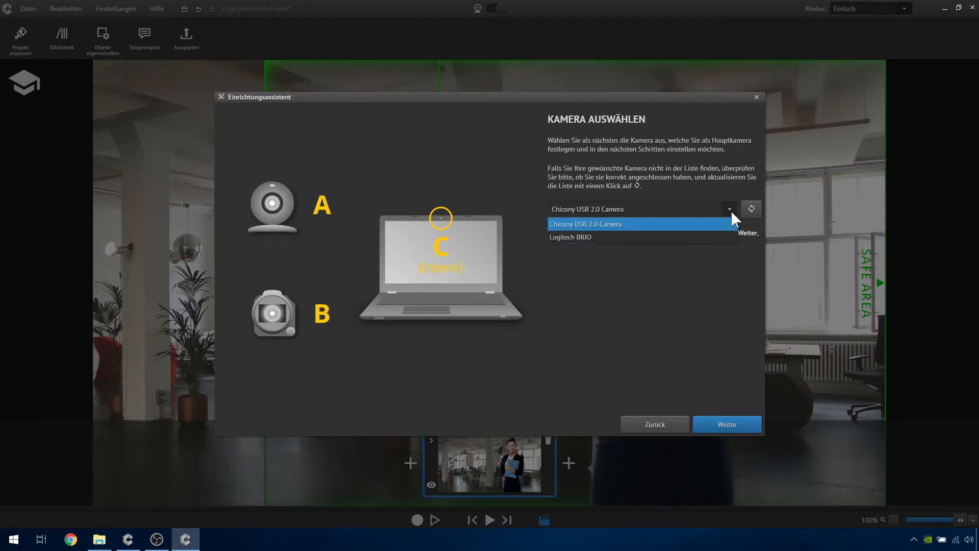
click(732, 212)
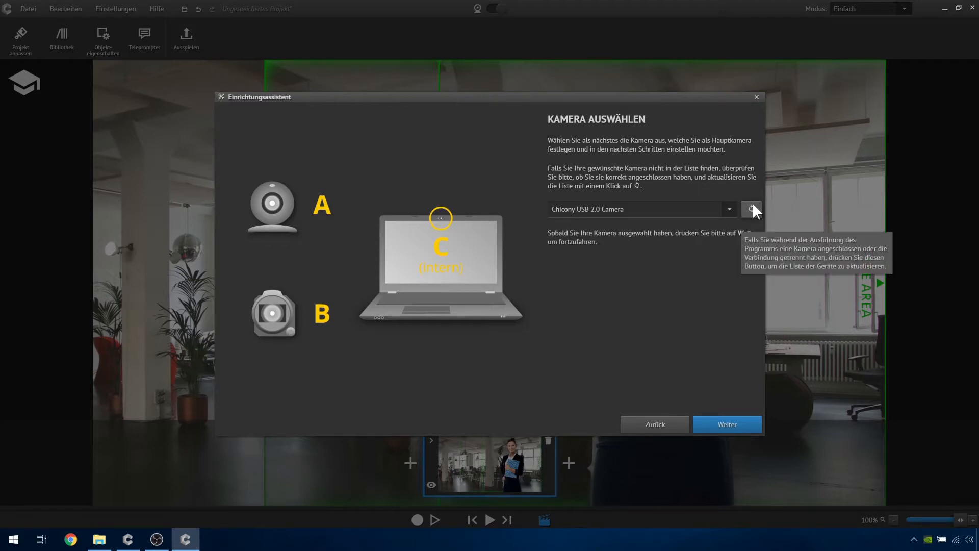
click(730, 208)
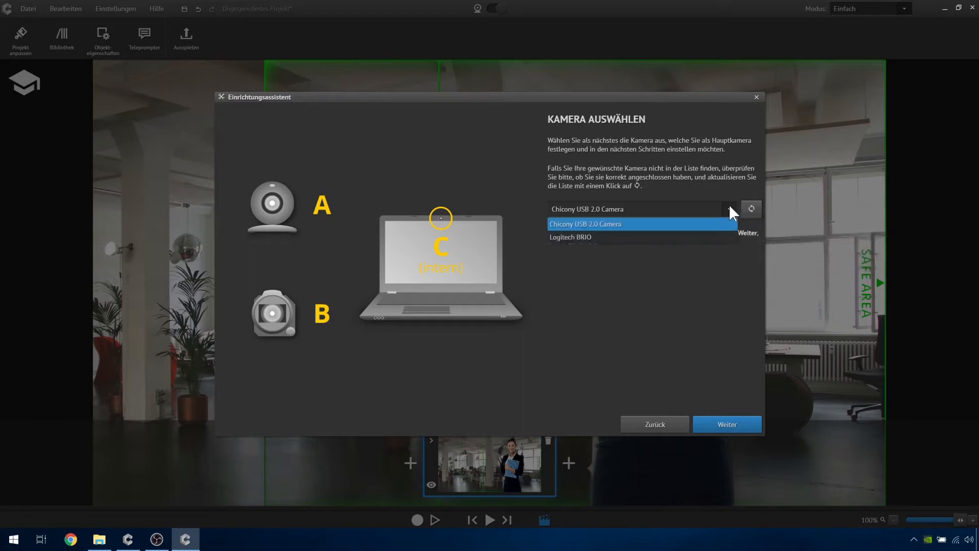
click(582, 237)
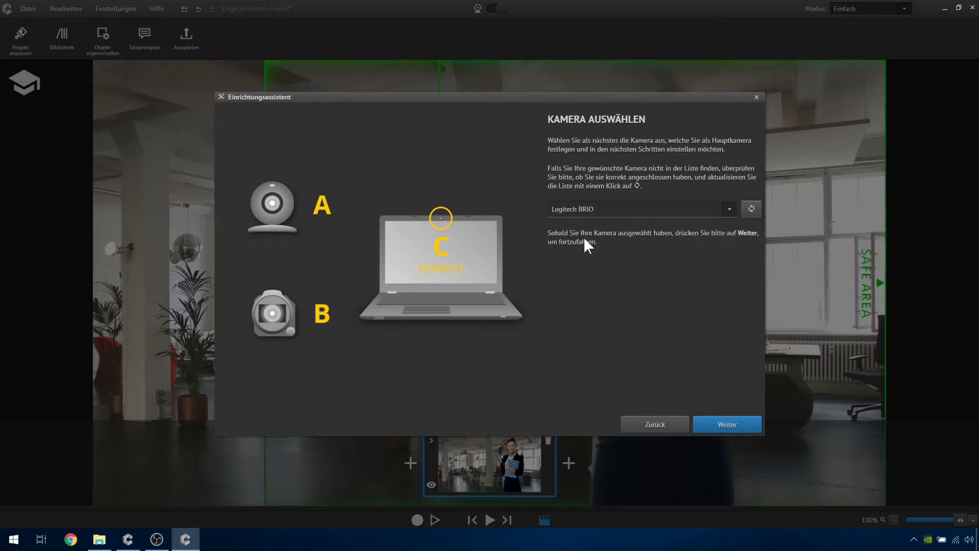
click(712, 426)
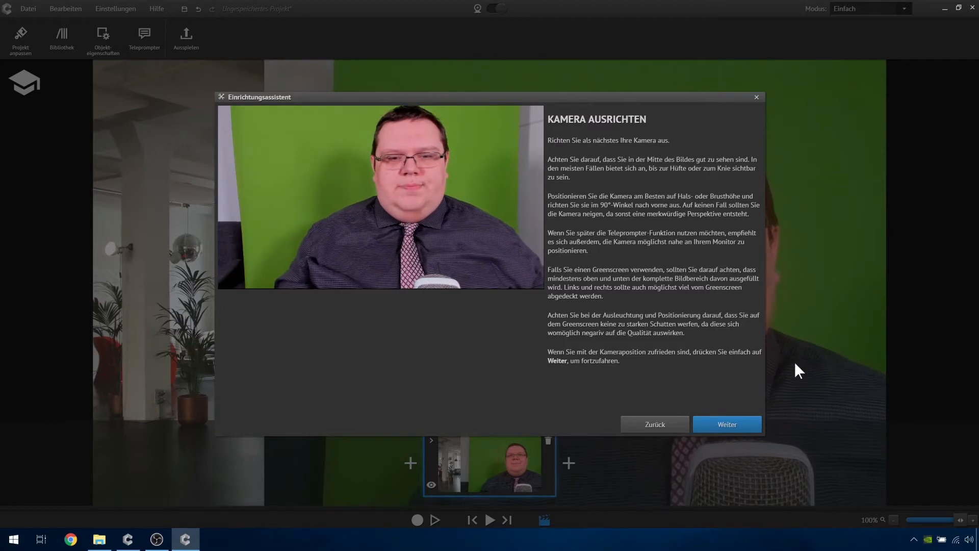
- Accept the camera alignment and compare the picture with keying off, leaving keying set to AN
click(734, 419)
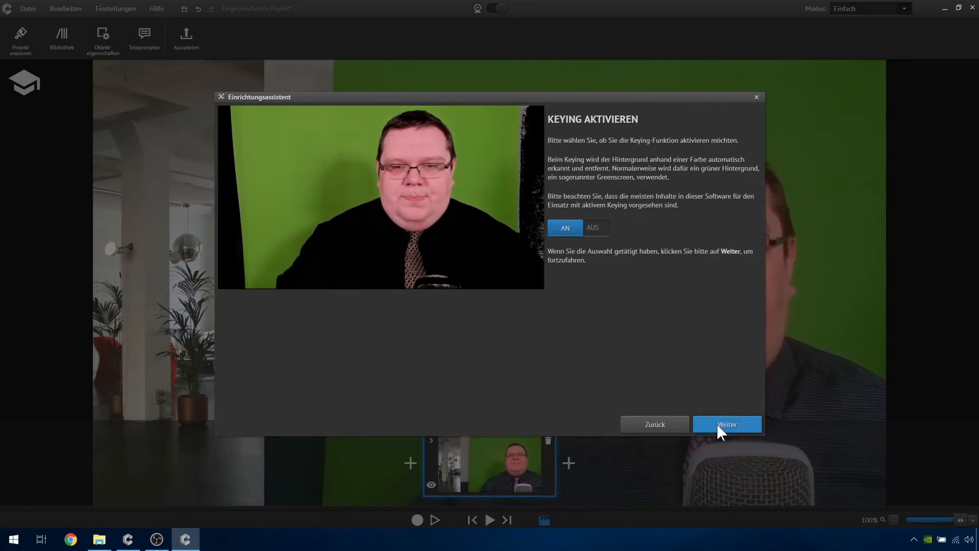
click(580, 228)
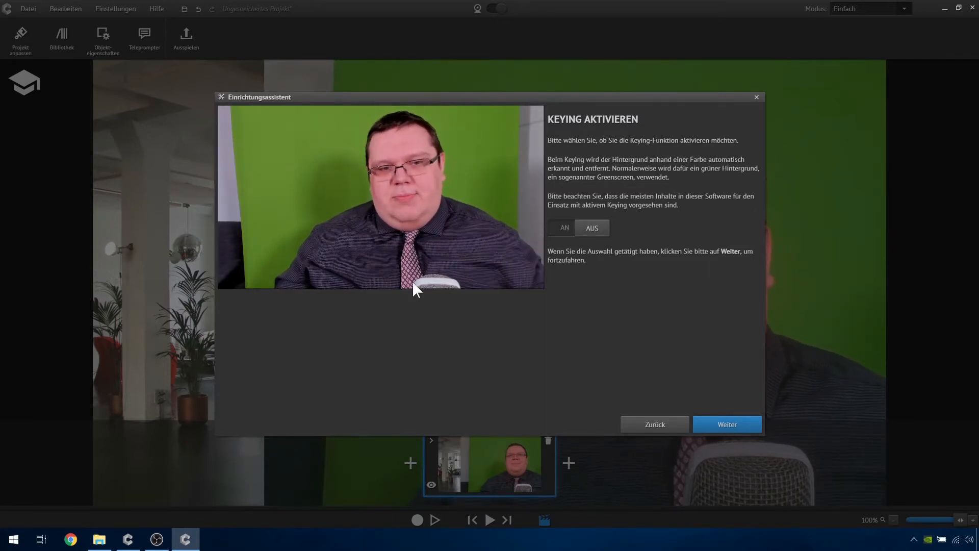
click(582, 230)
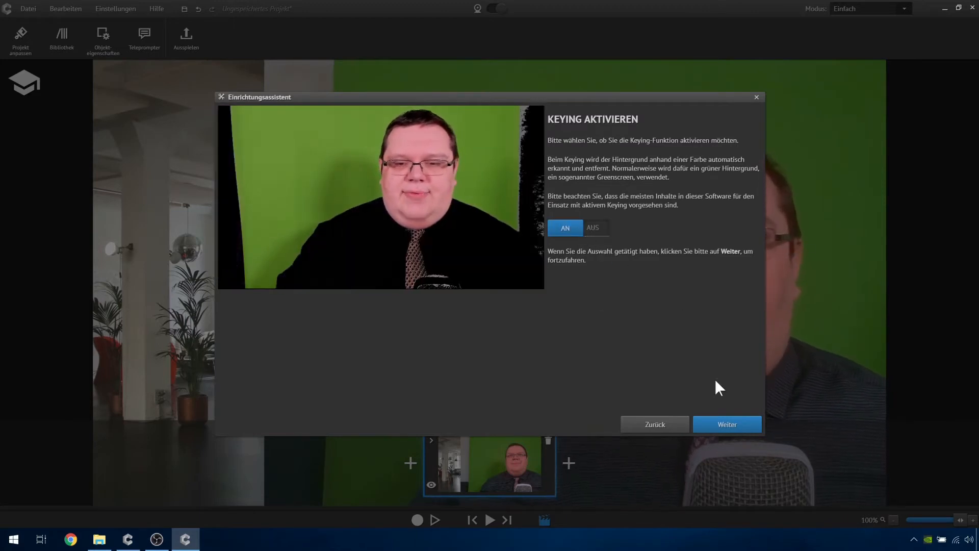
- Calibrate the background colour against the empty green screen and continue to the keying thresholds
click(714, 424)
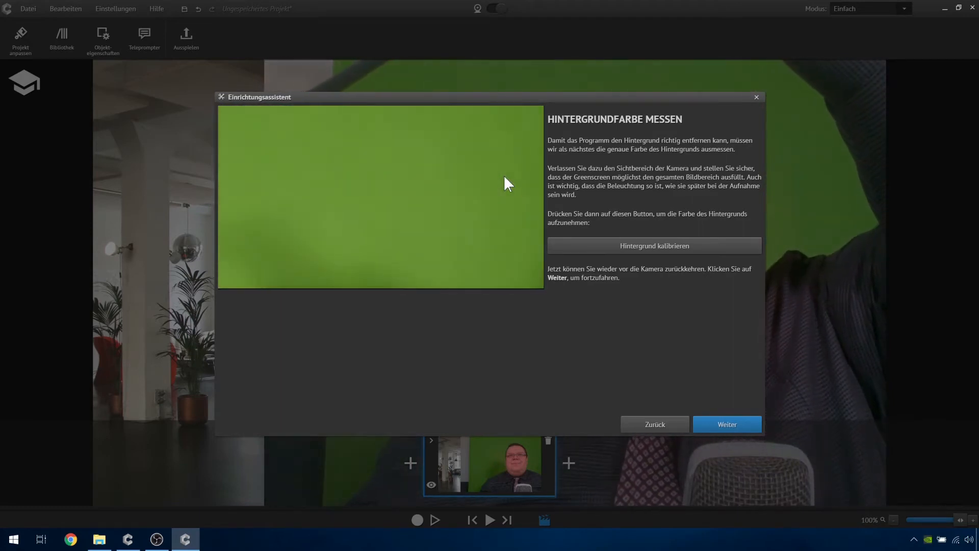
click(608, 249)
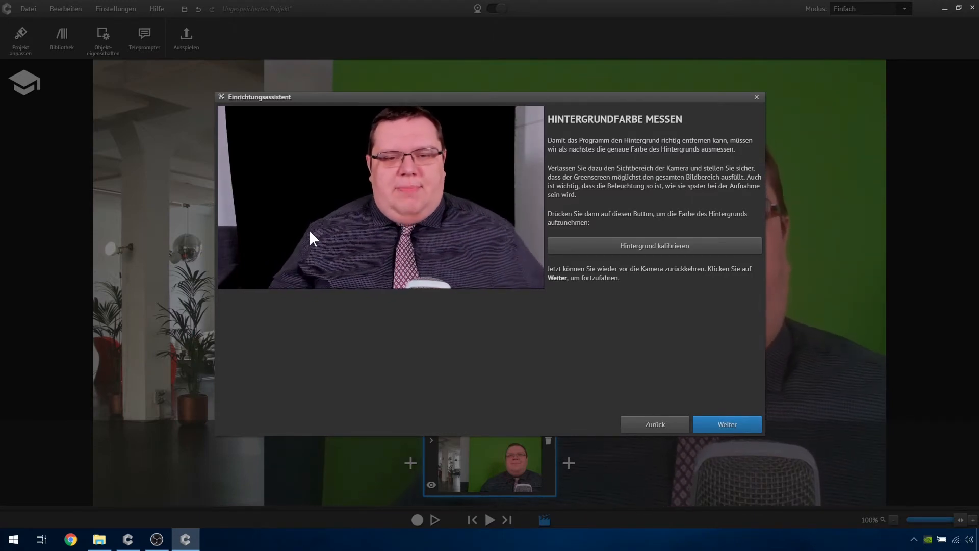
click(740, 424)
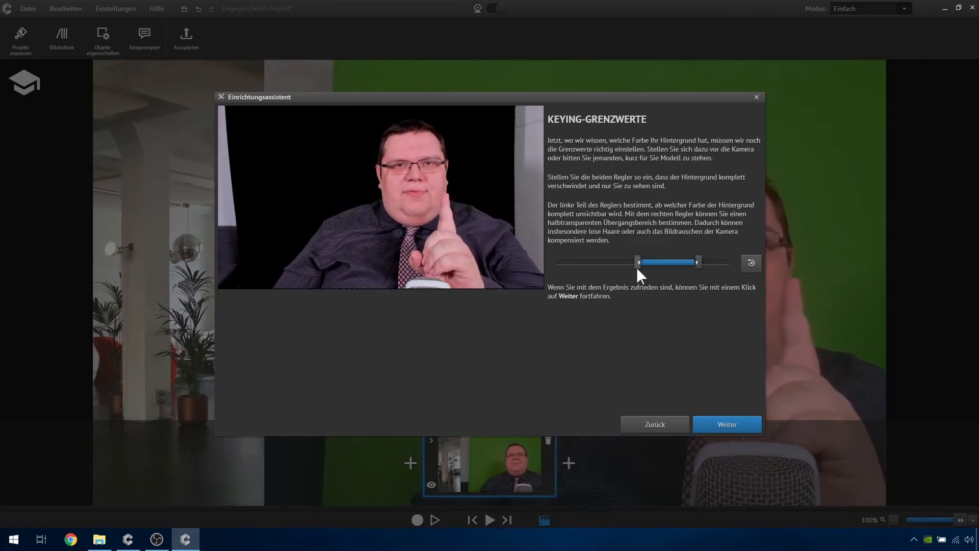
- Try out different positions for both keying thresholds, then reset them to their defaults
drag(637, 264, 553, 261)
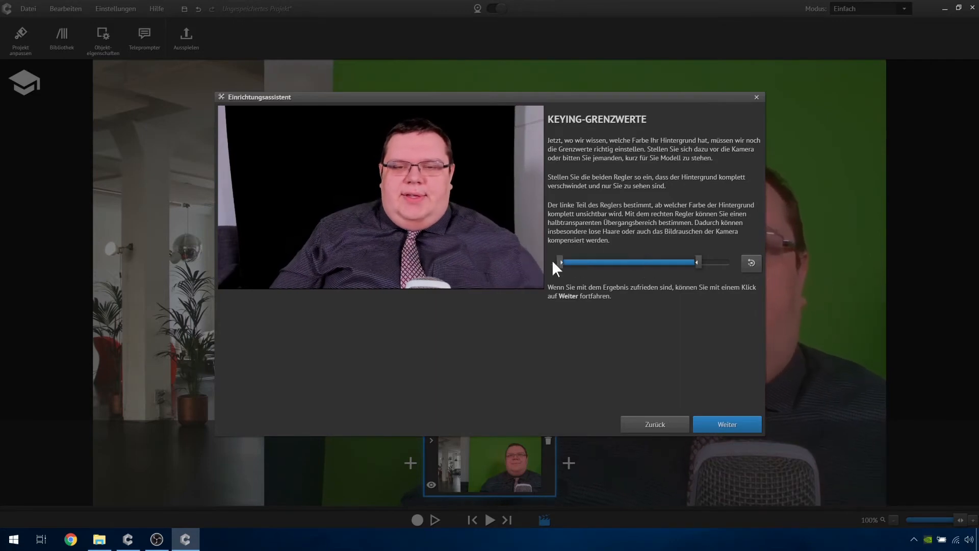
drag(695, 263, 626, 268)
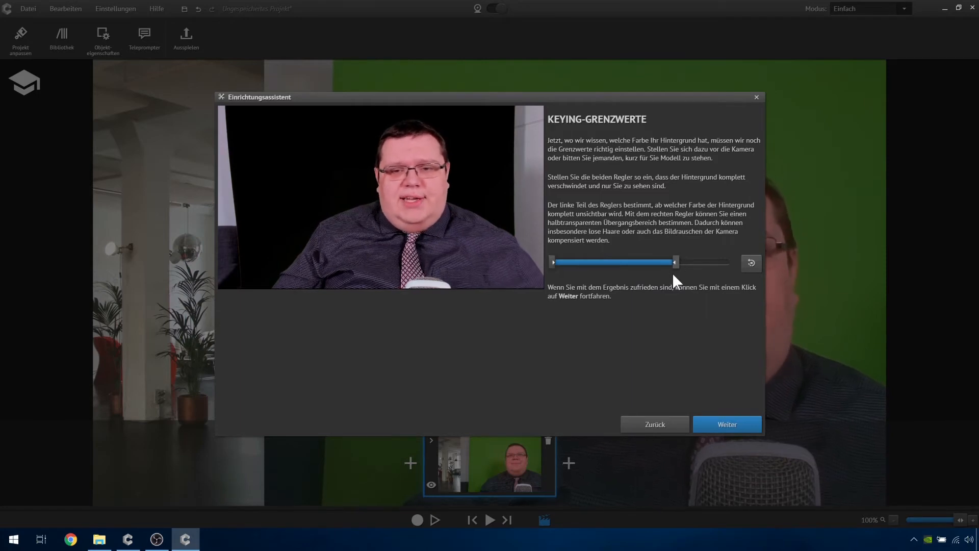
drag(672, 274, 675, 272)
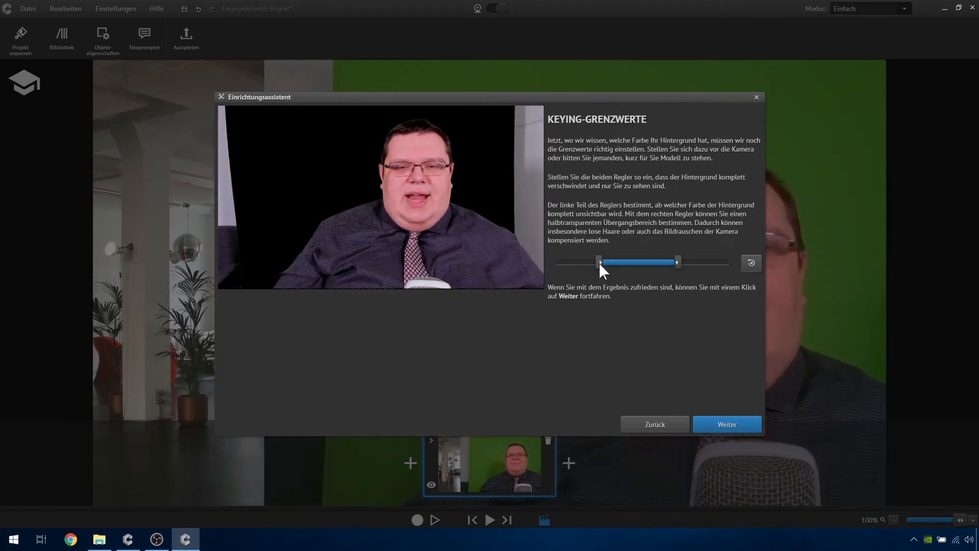
drag(598, 263, 556, 262)
drag(680, 261, 573, 274)
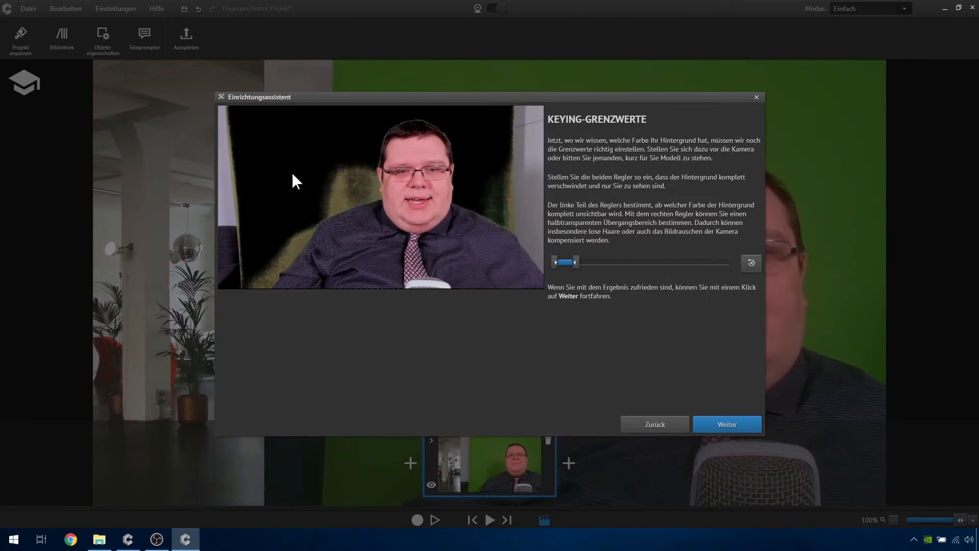
drag(554, 260, 584, 263)
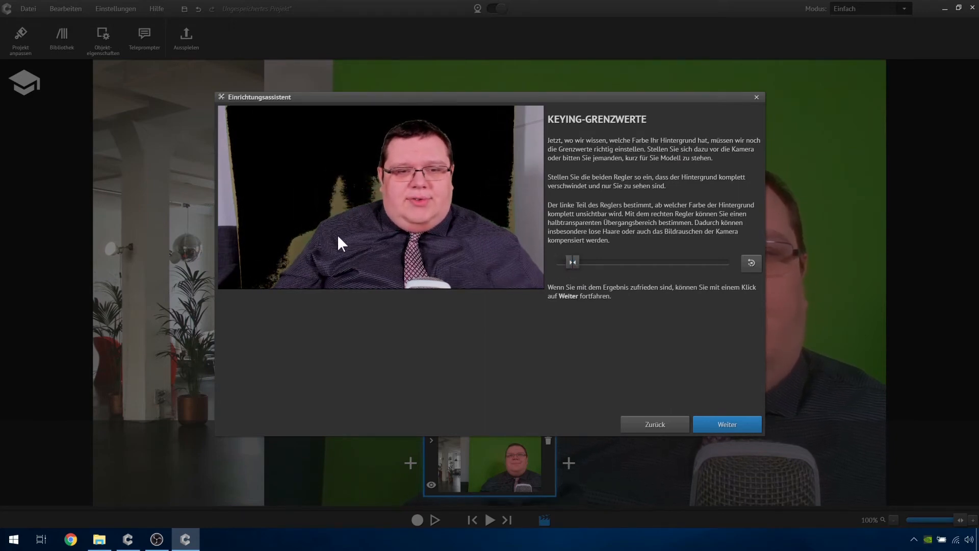
drag(577, 259, 600, 263)
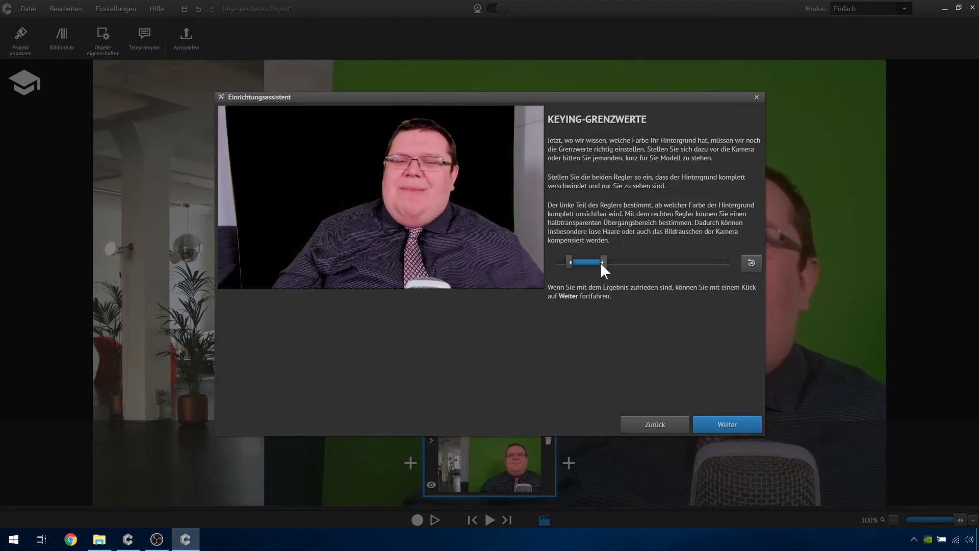
click(753, 265)
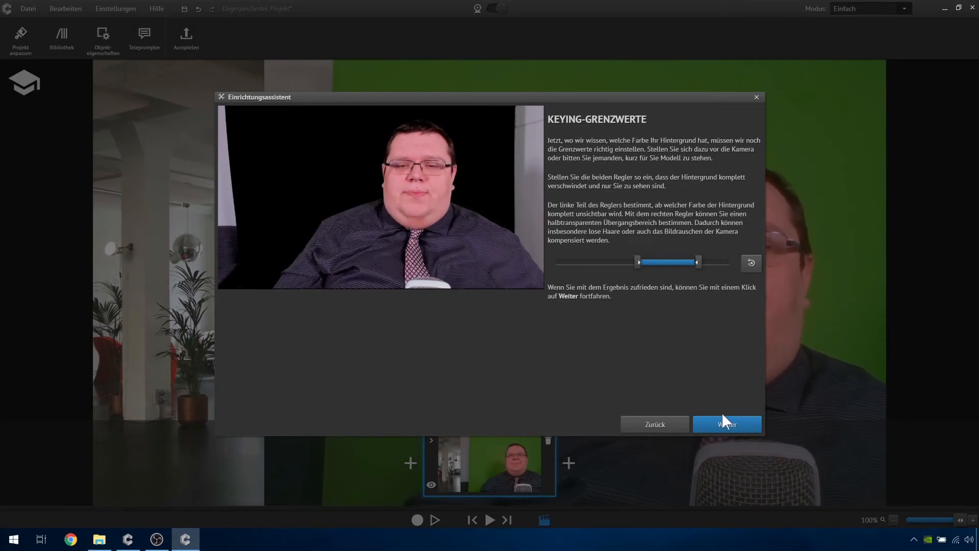
- Accept the keying thresholds and set the edge softening slightly below the middle of its range
click(717, 427)
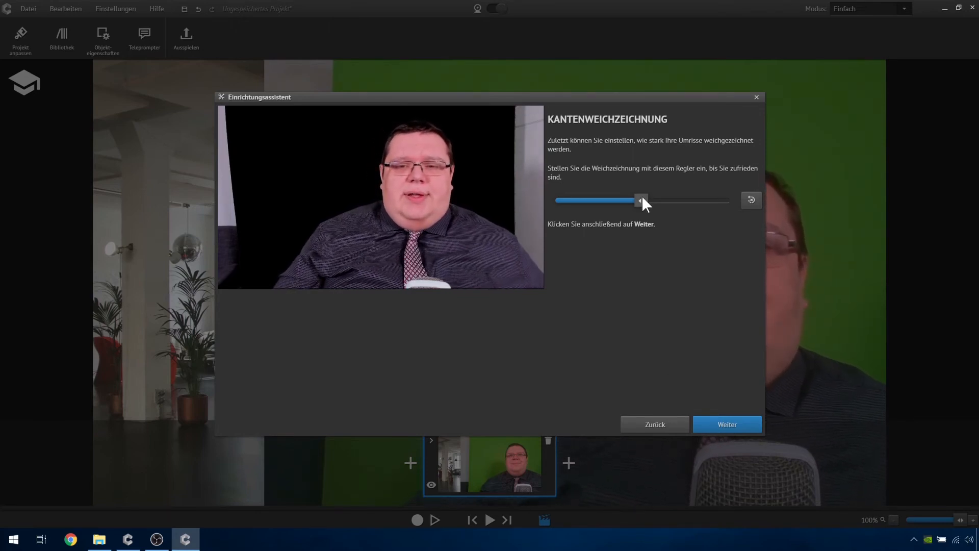
drag(641, 197, 671, 201)
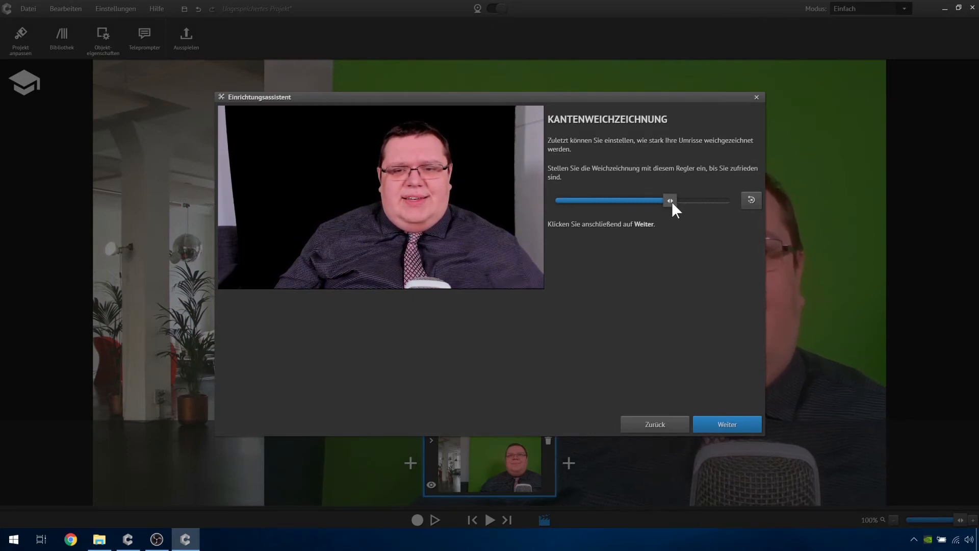
drag(671, 201, 635, 204)
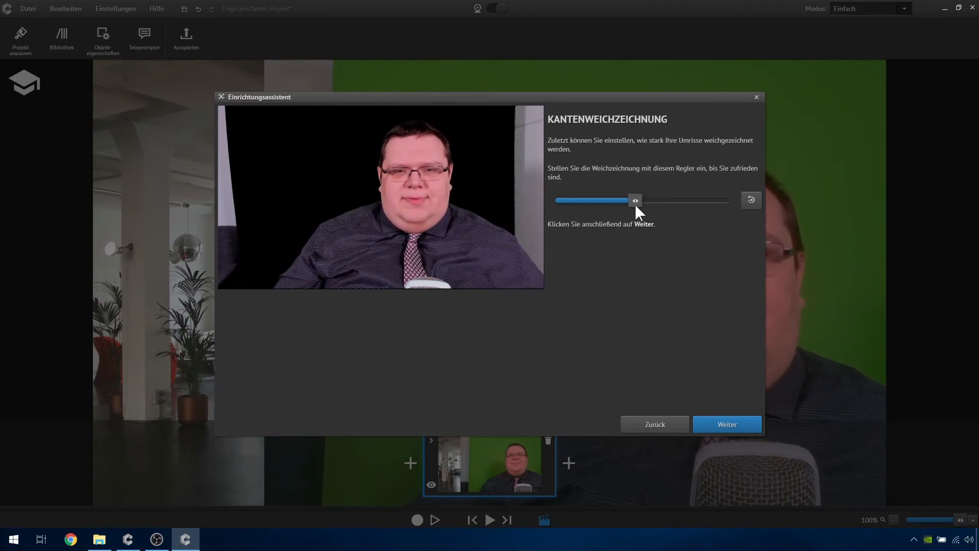
drag(635, 204, 626, 202)
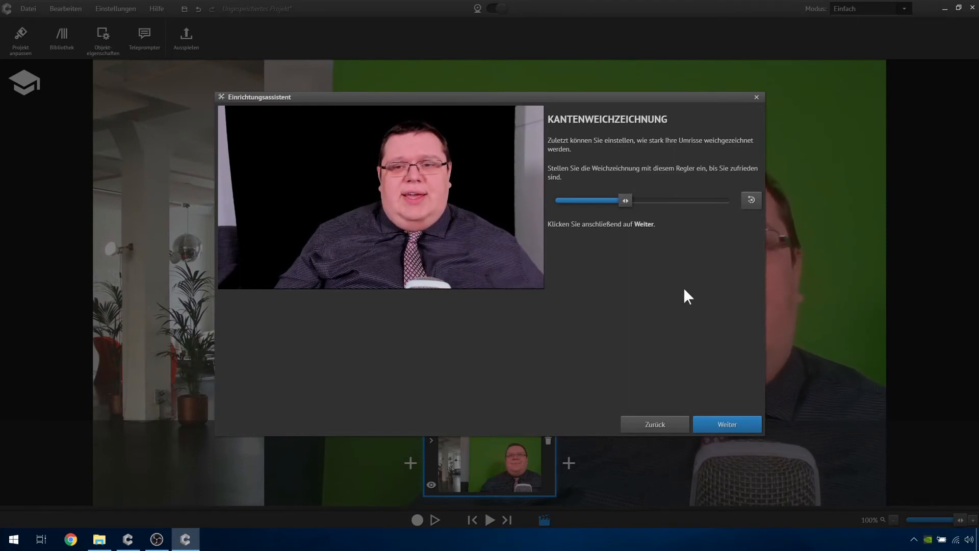
click(712, 425)
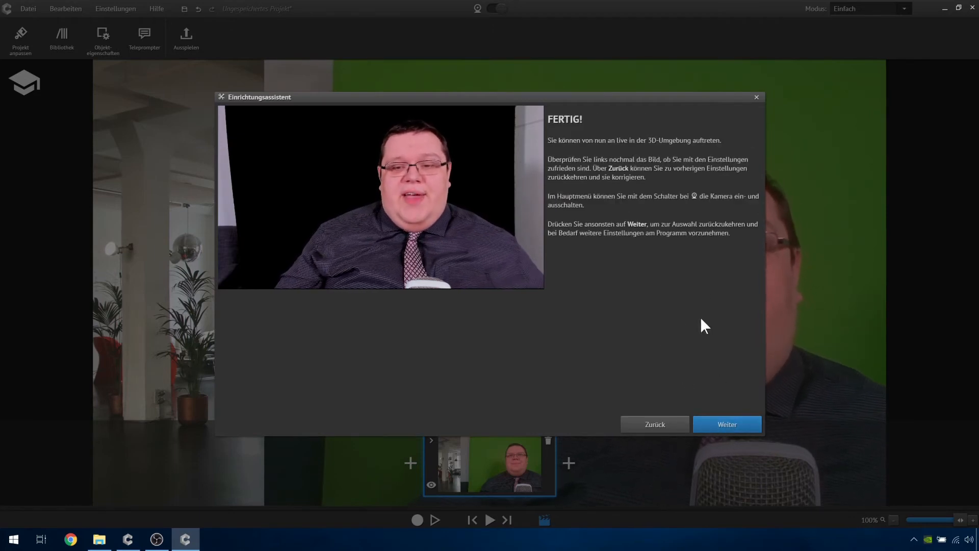
- Finish and close the setup assistant, and switch the camera on for the live scene
click(722, 421)
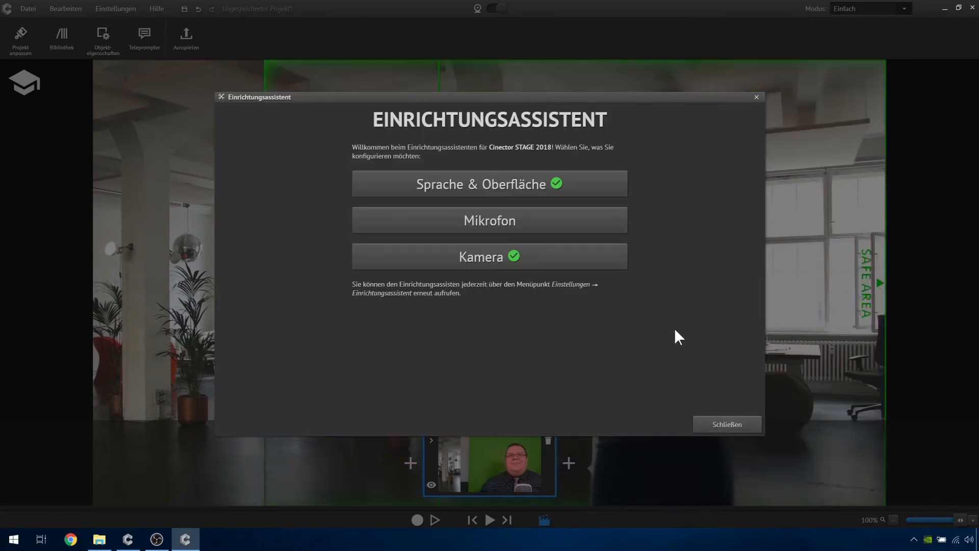
click(709, 425)
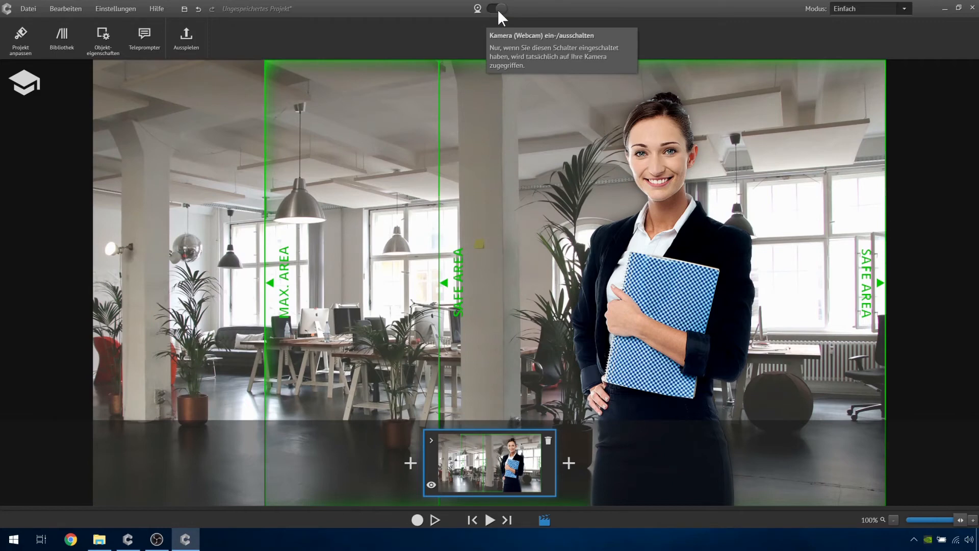
click(497, 8)
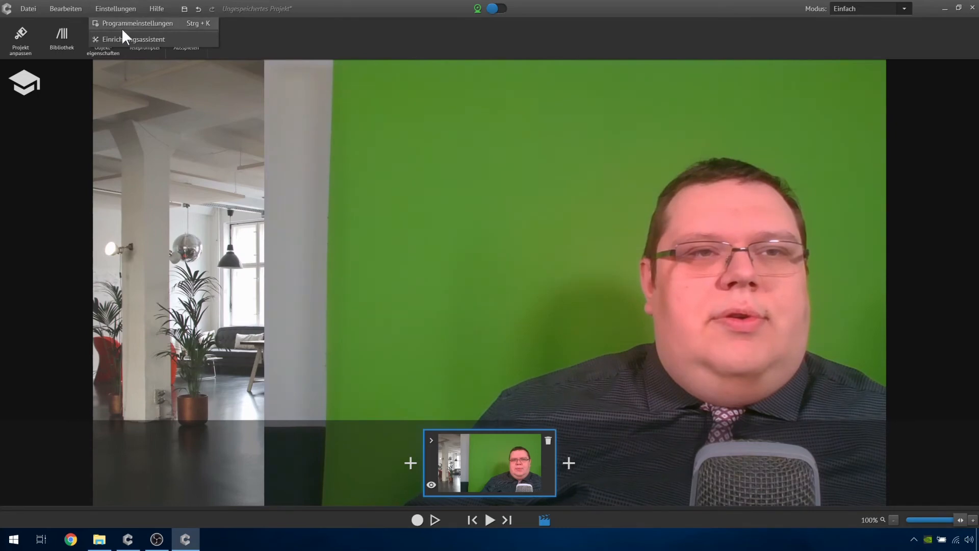
- Open the program's webcam settings, move the dialog clear of the program's edge, and select Logitech BRIO as the device
click(128, 23)
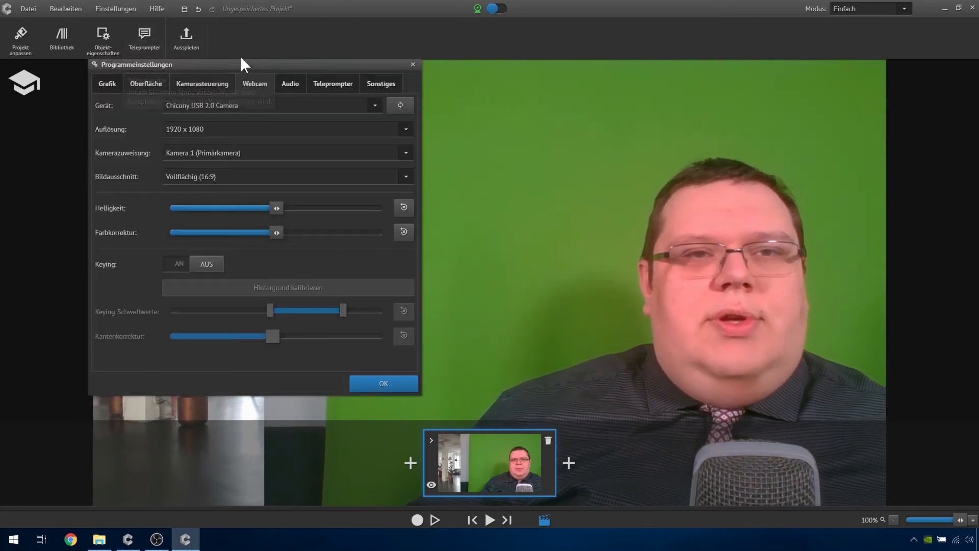
drag(266, 65, 379, 75)
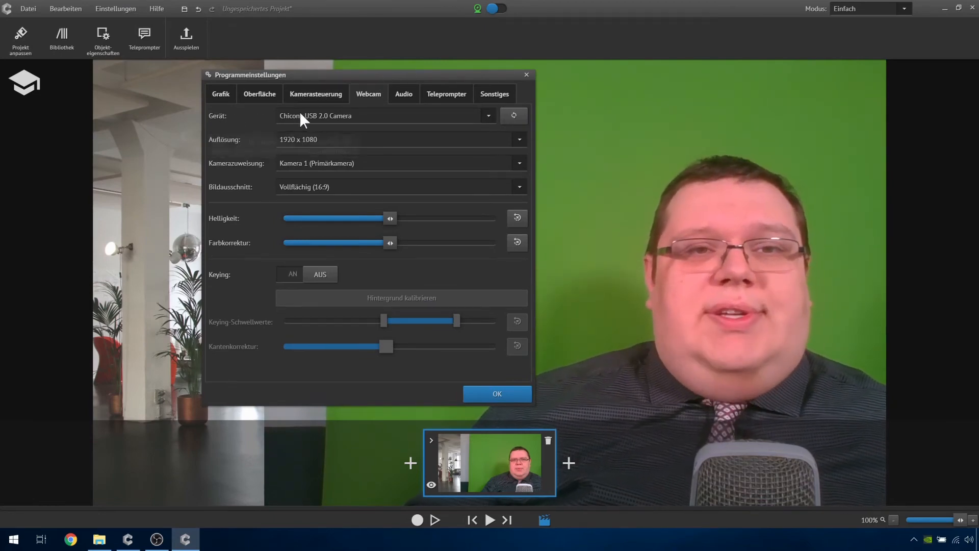
click(339, 116)
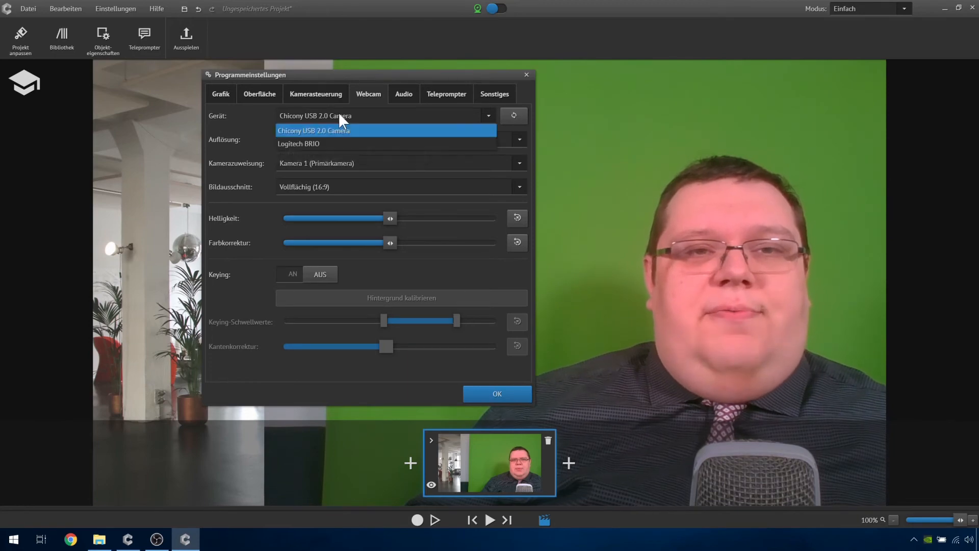
click(324, 144)
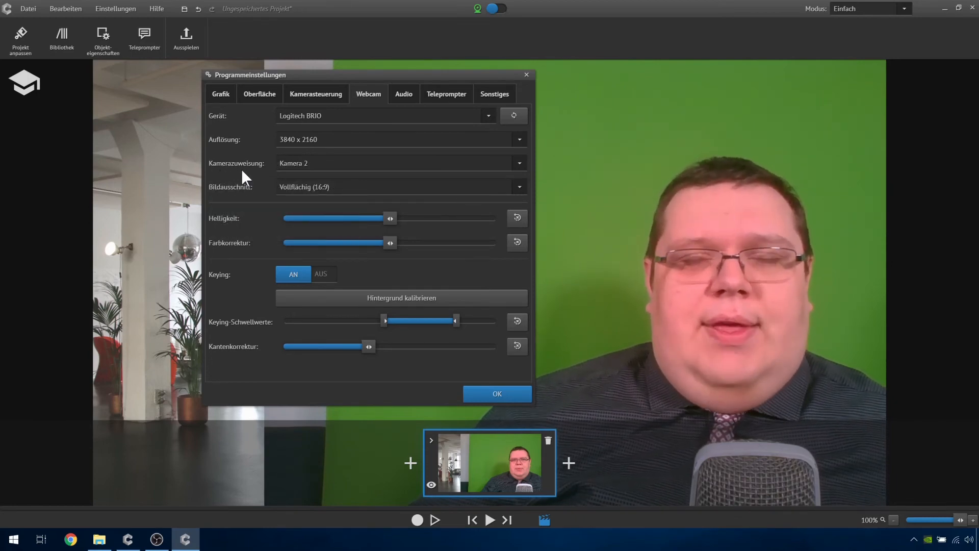
- Assign the Logitech BRIO as Kamera 1 (Primärkamera) in the webcam settings
mouse_move(244, 186)
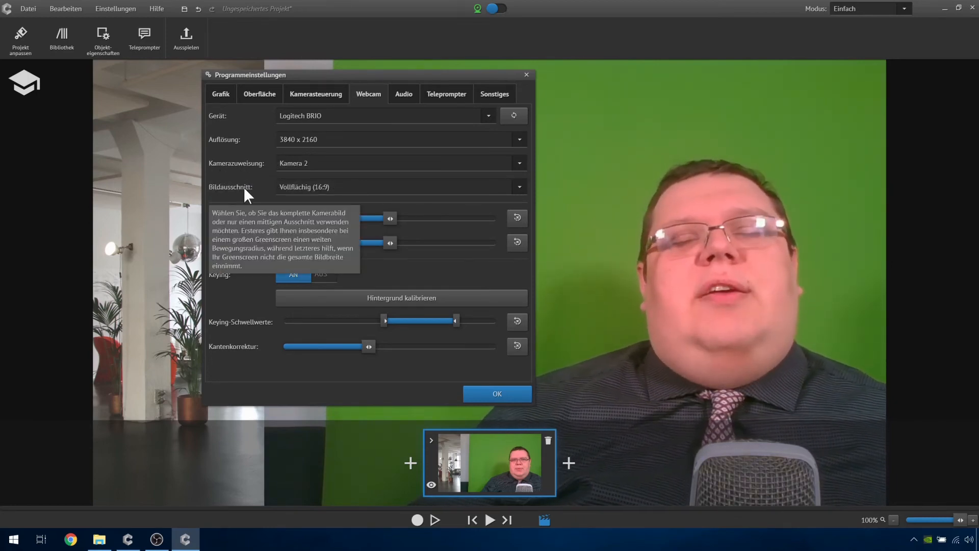
mouse_move(308, 169)
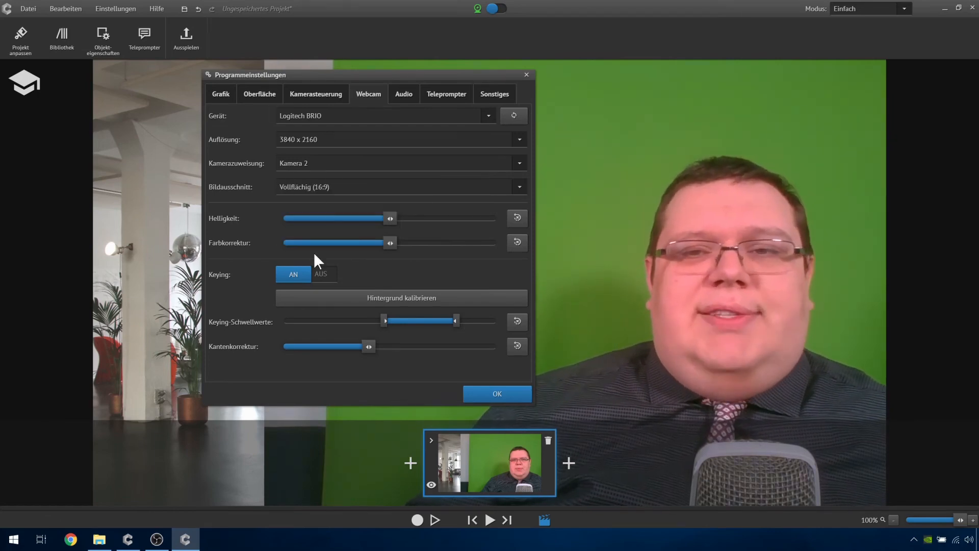
mouse_move(338, 160)
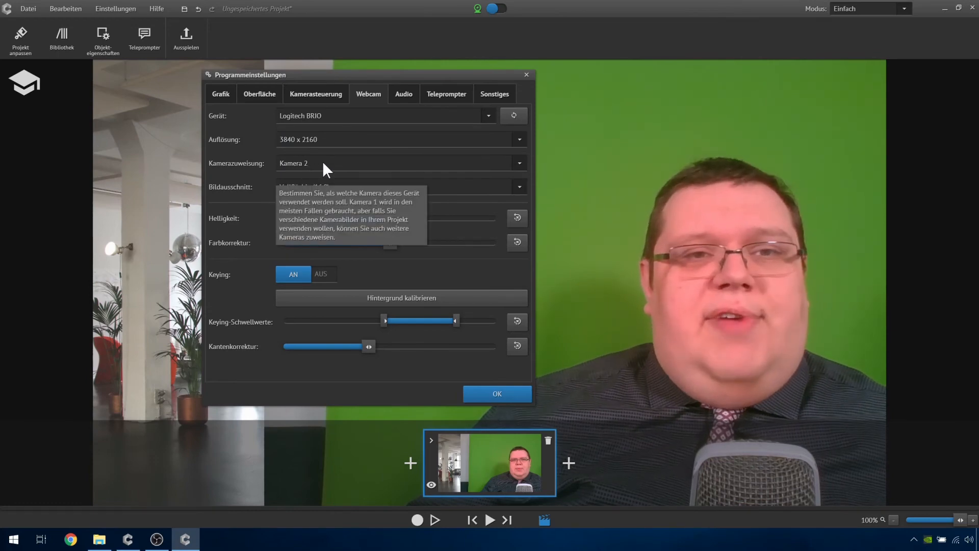
click(314, 162)
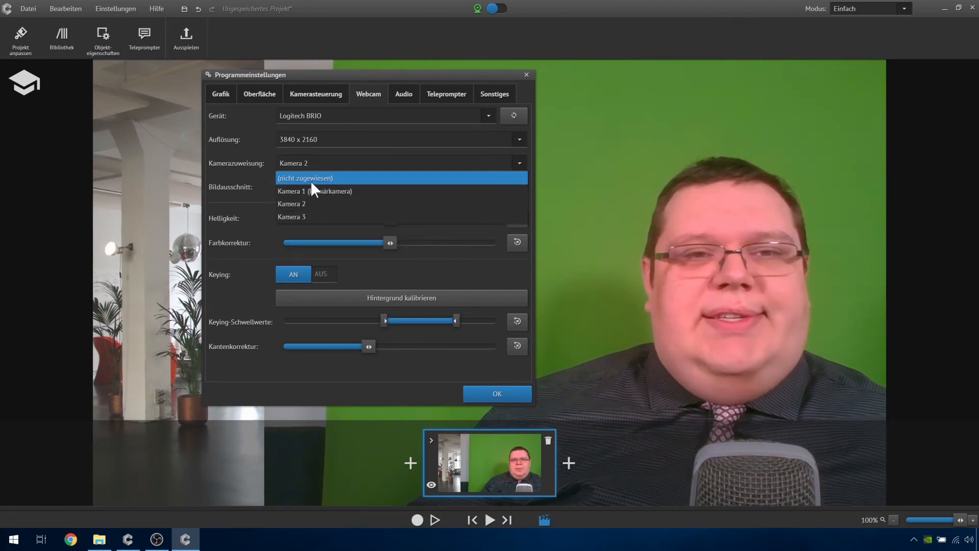
click(345, 191)
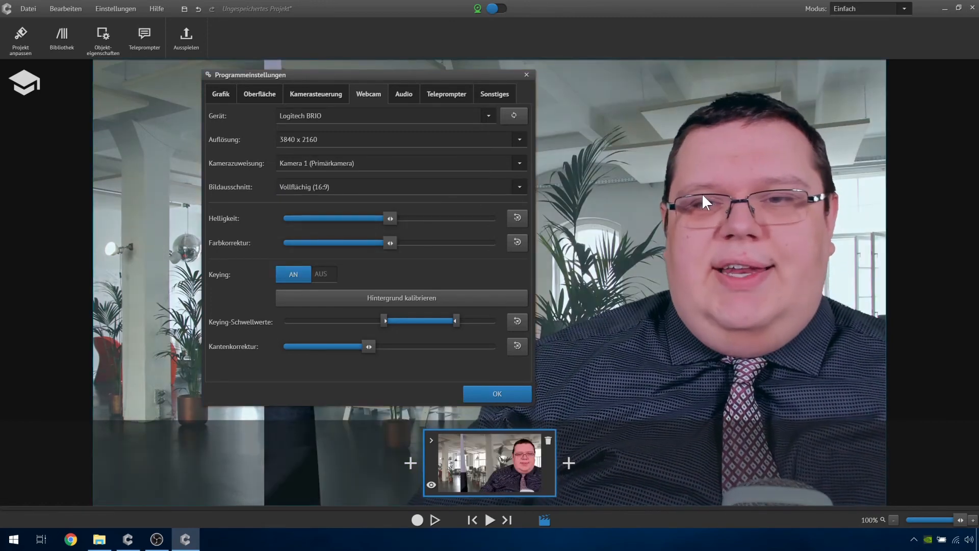
- Move the settings dialog clear of the presenter and set the camera's image crop to Mitte (1:1)
drag(421, 71, 641, 106)
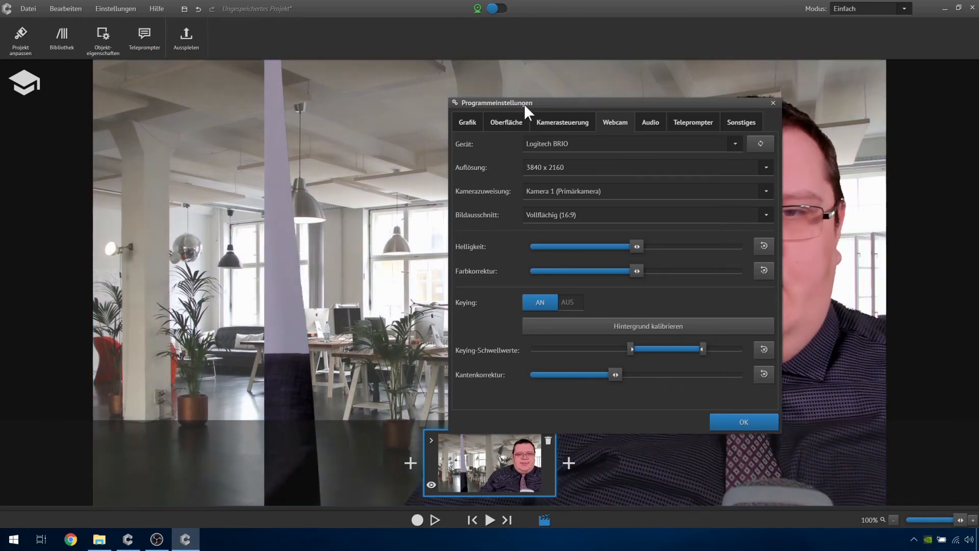
drag(524, 103, 198, 56)
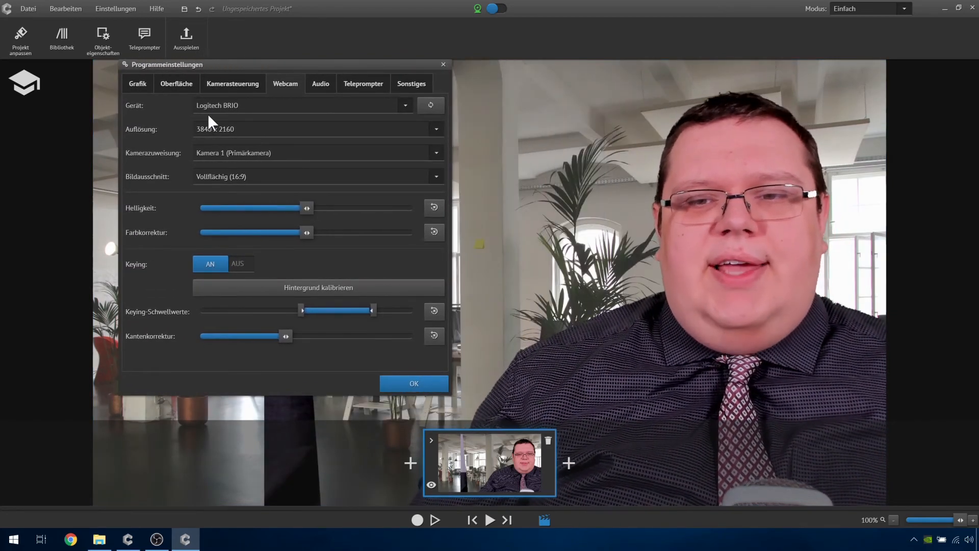
click(233, 176)
click(206, 203)
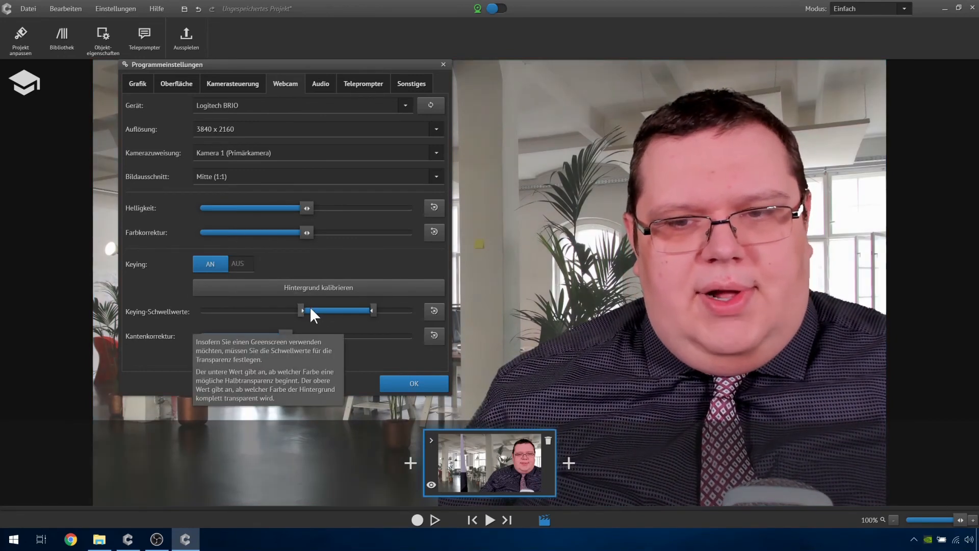
- Lower the keying thresholds to just under a third and slightly above the middle of the range, and accept the settings
drag(371, 311, 250, 310)
drag(340, 310, 266, 310)
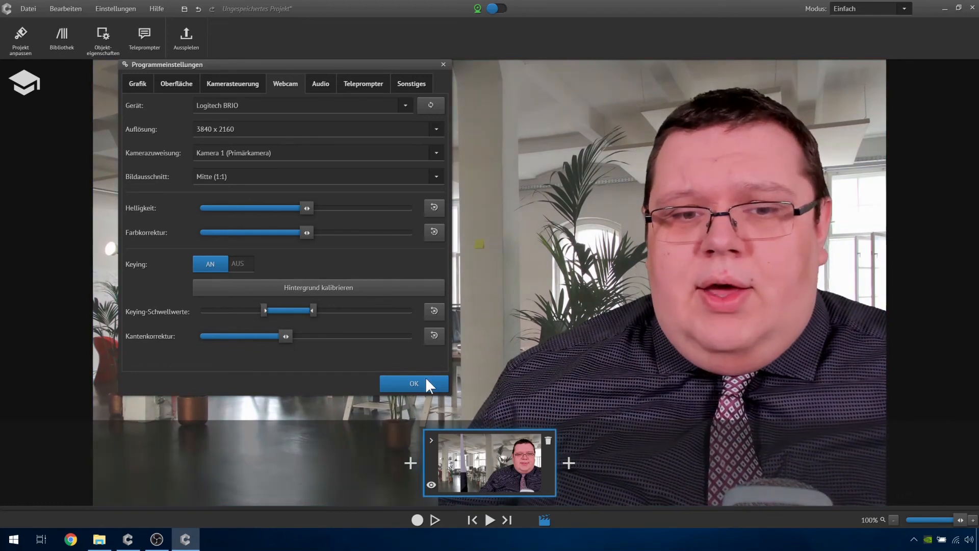
click(427, 385)
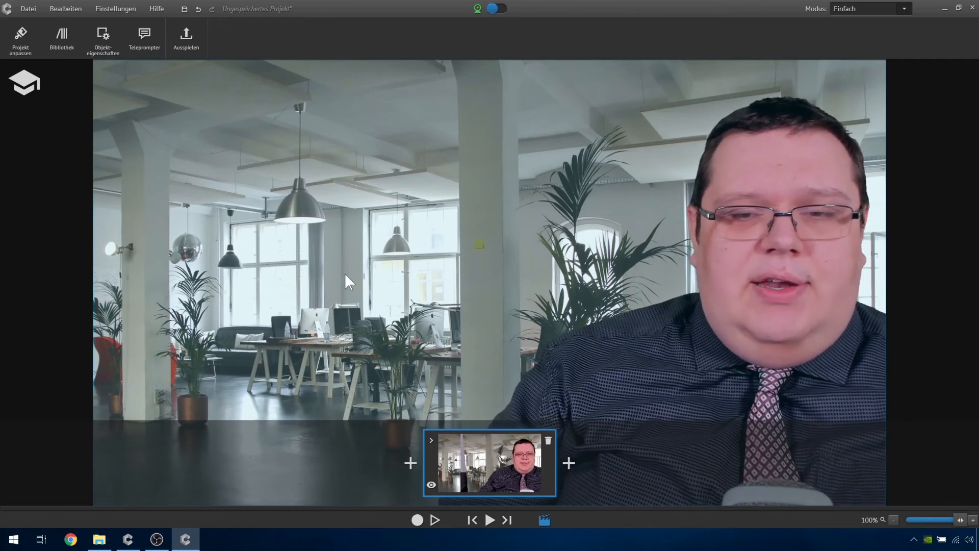
- Add a new chapter after the current one using the Greenscreen template Vergleich
click(570, 463)
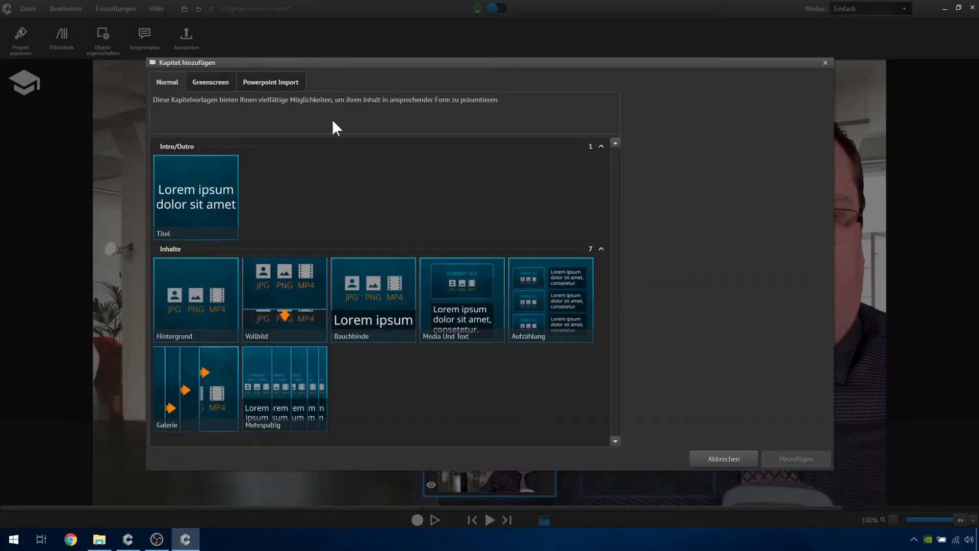
click(209, 81)
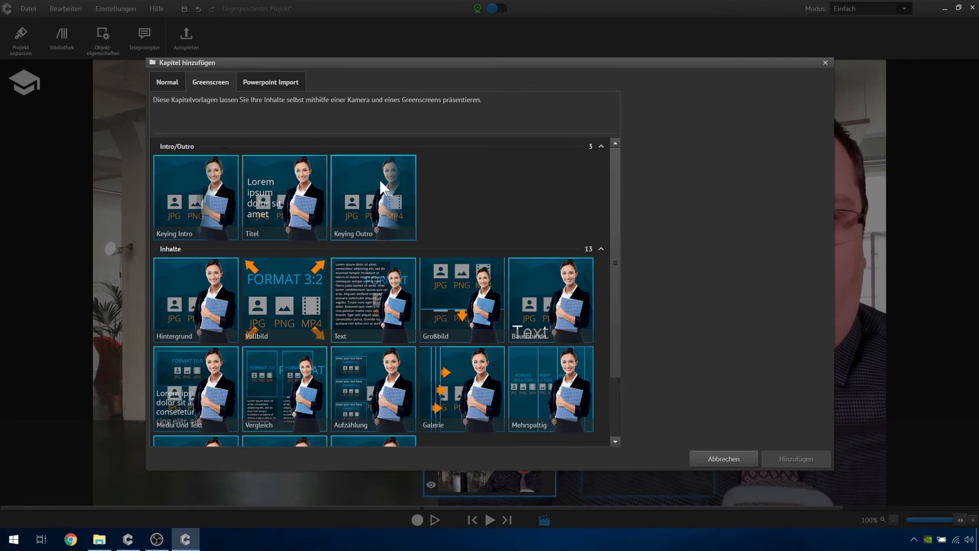
click(279, 397)
double_click(280, 396)
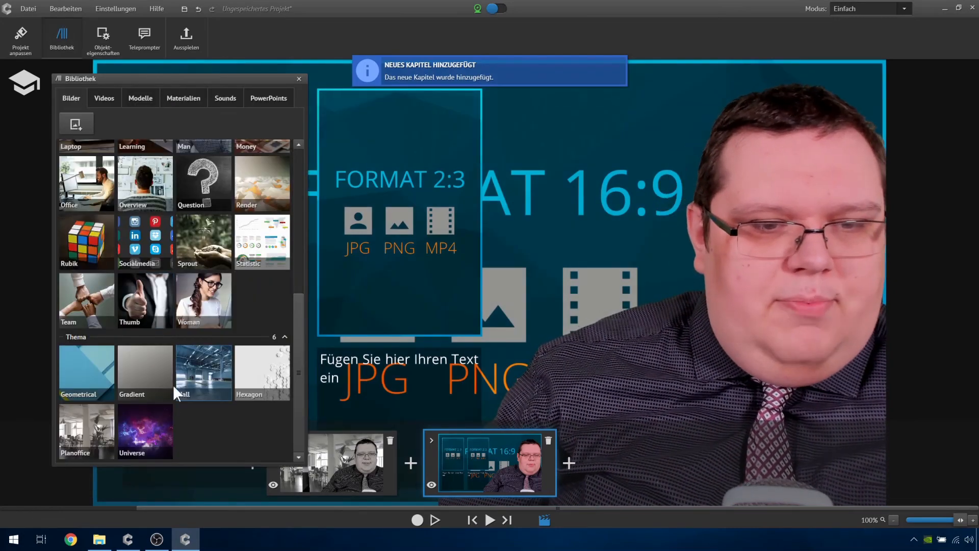
- Set the Planoffice image as the new chapter's background and place the Question image in its right-hand picture placeholder
drag(97, 432, 531, 250)
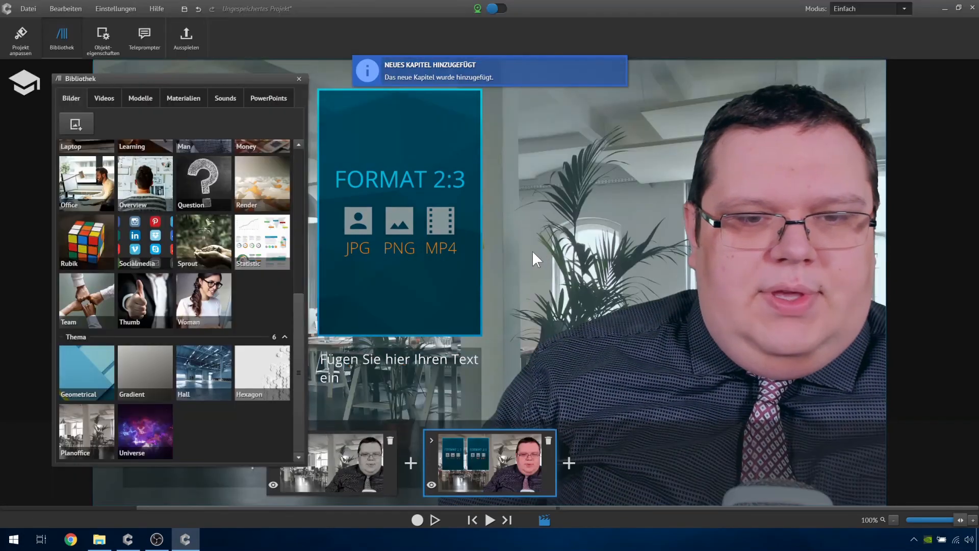
drag(215, 179, 395, 206)
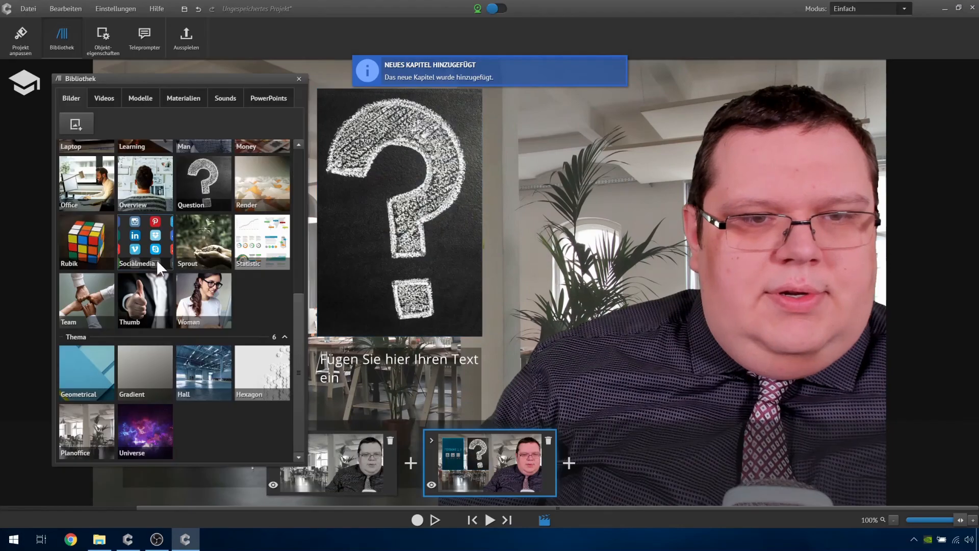
- Place the Arrow example image in the chapter's left-hand picture placeholder, moving the library out of the way and closing it
scroll(133, 276, up, 6)
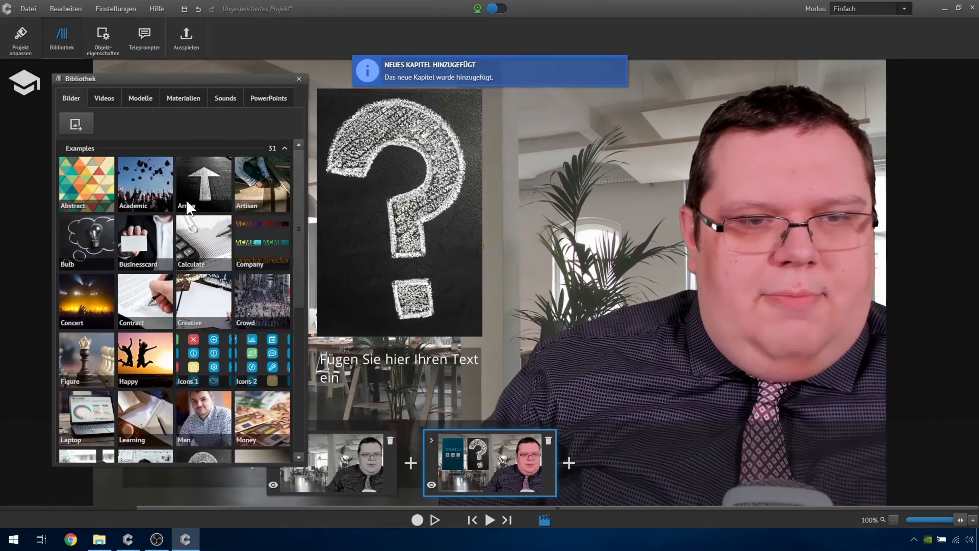
drag(221, 78, 501, 131)
drag(499, 223, 188, 229)
click(575, 132)
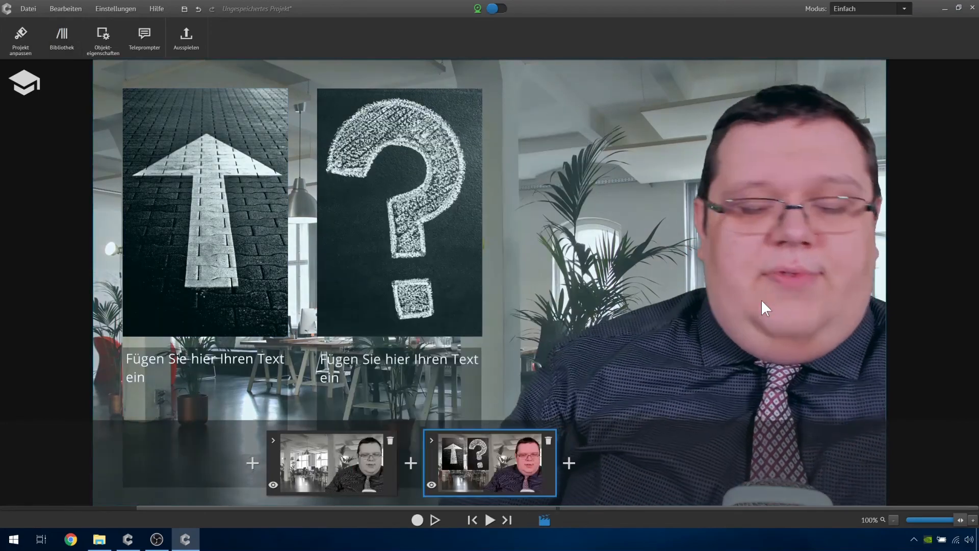